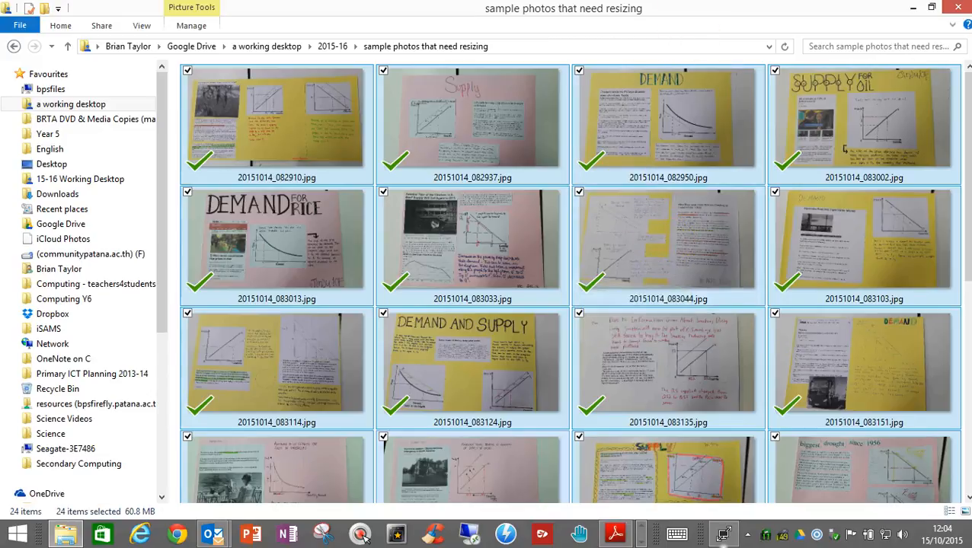
Step: Arrange the photo folder window and the Bulk Rotating Images page in Chrome side by side, each filling half the screen
left_click_drag(680, 15, 0, 158)
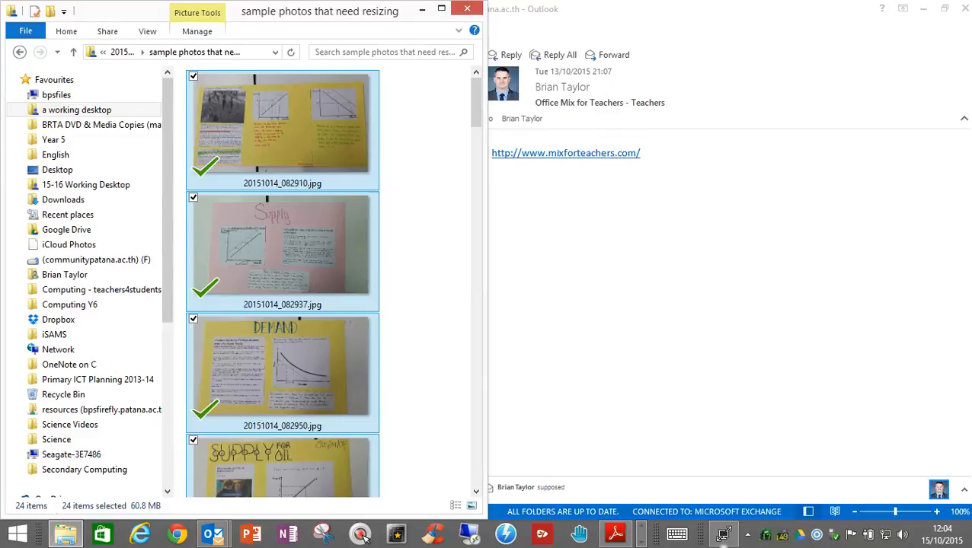
left_click(177, 535)
left_click_drag(777, 182, 971, 251)
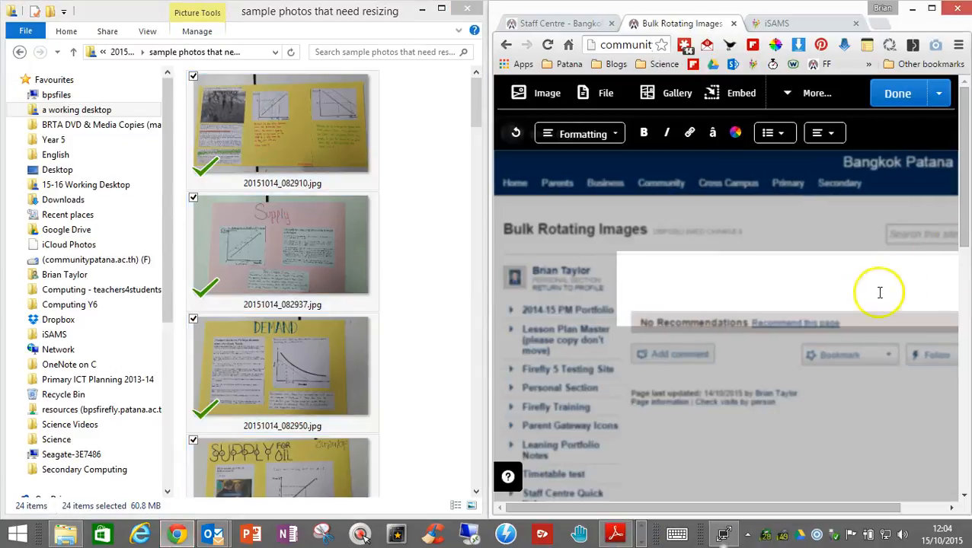
Step: Exclude desktop.ini from the selected files and upload the selected photos into the page's content area
left_click_drag(476, 106, 462, 495)
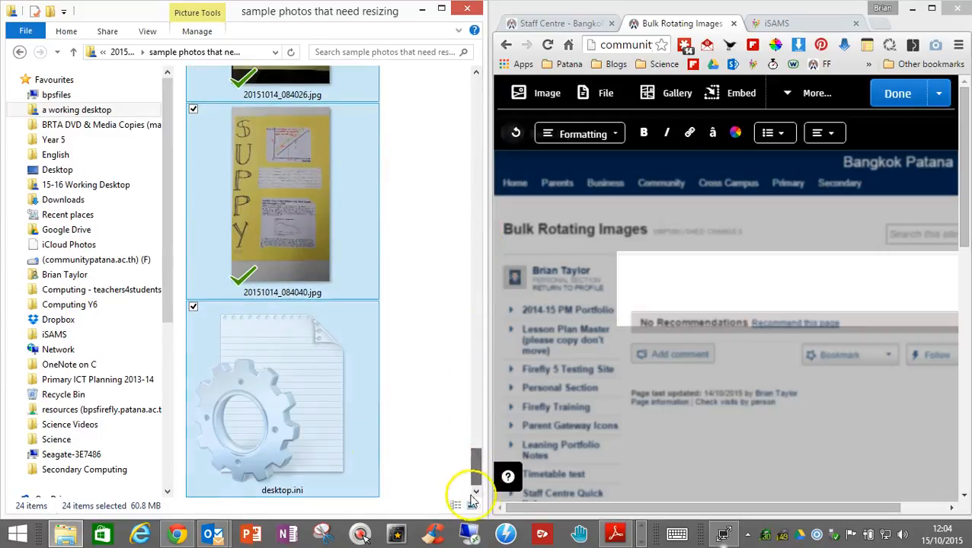
left_click(321, 413, "ctrl")
left_click_drag(326, 202, 774, 301)
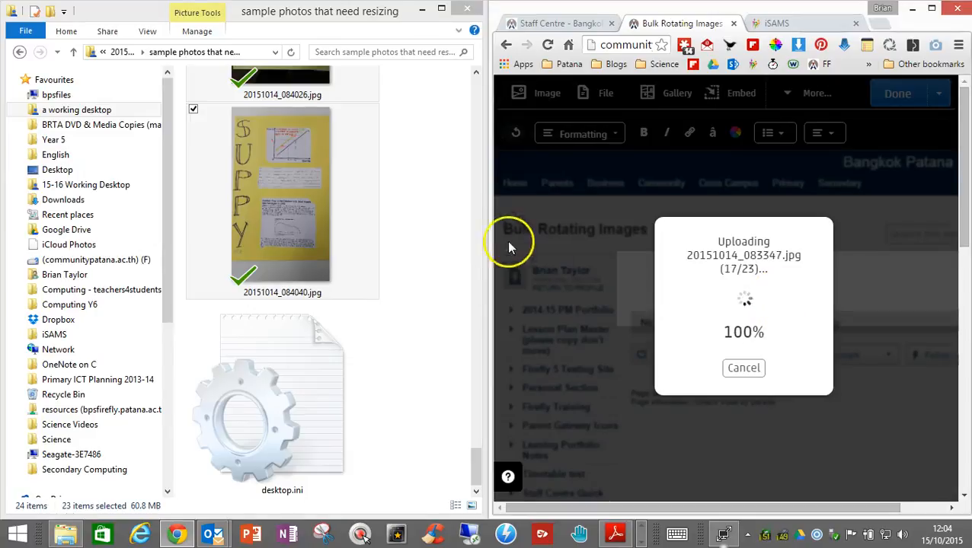
Step: Check the file size of 20151014_084040.jpg in its properties and close them
left_click(347, 195)
right_click(331, 201)
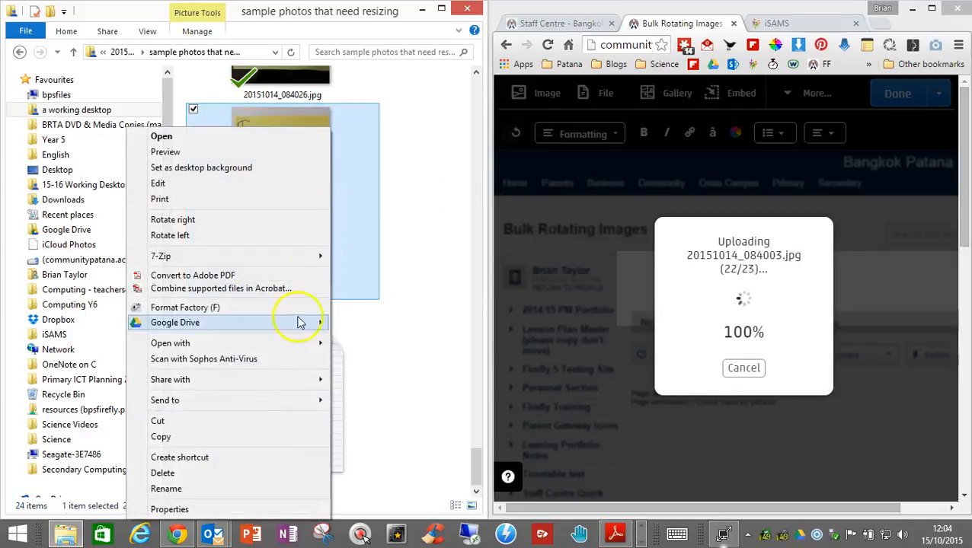
left_click(228, 528)
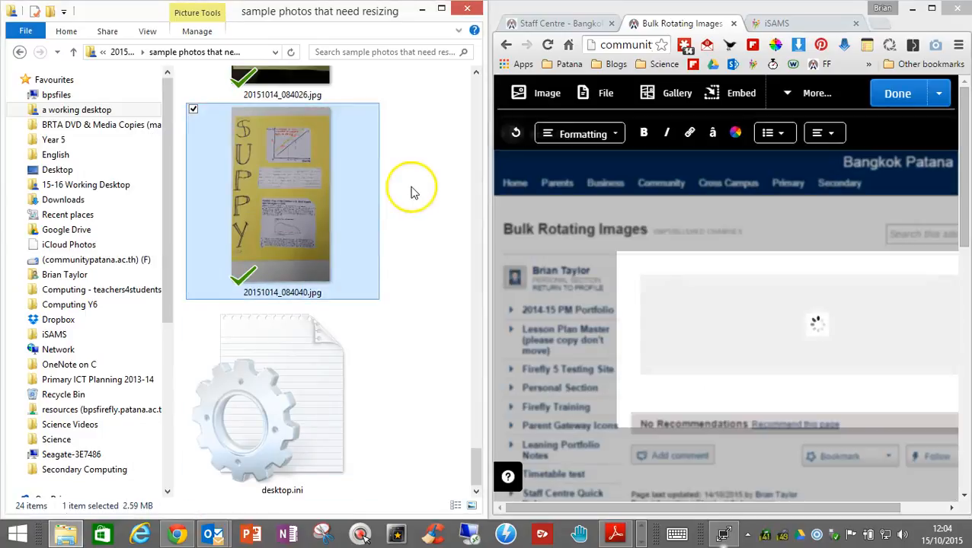
right_click(319, 200)
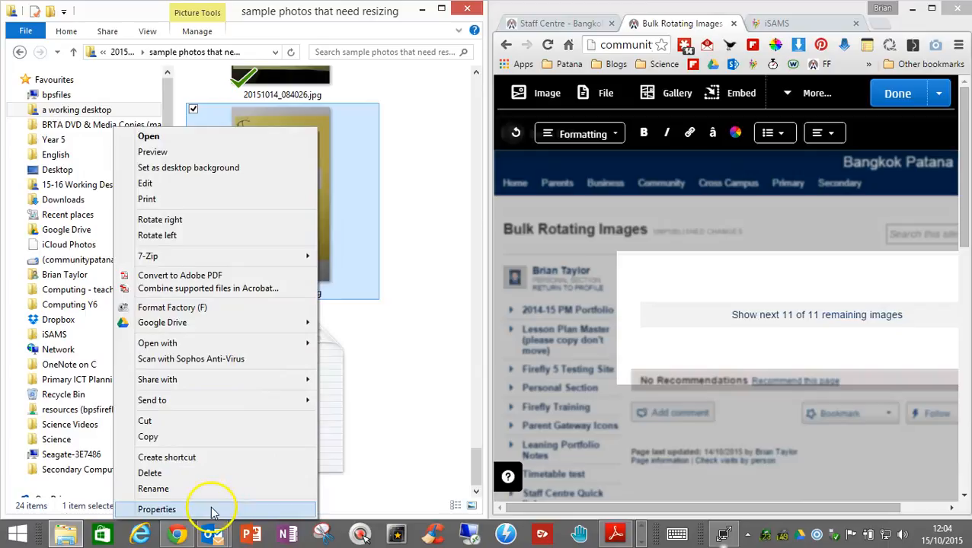
left_click(208, 509)
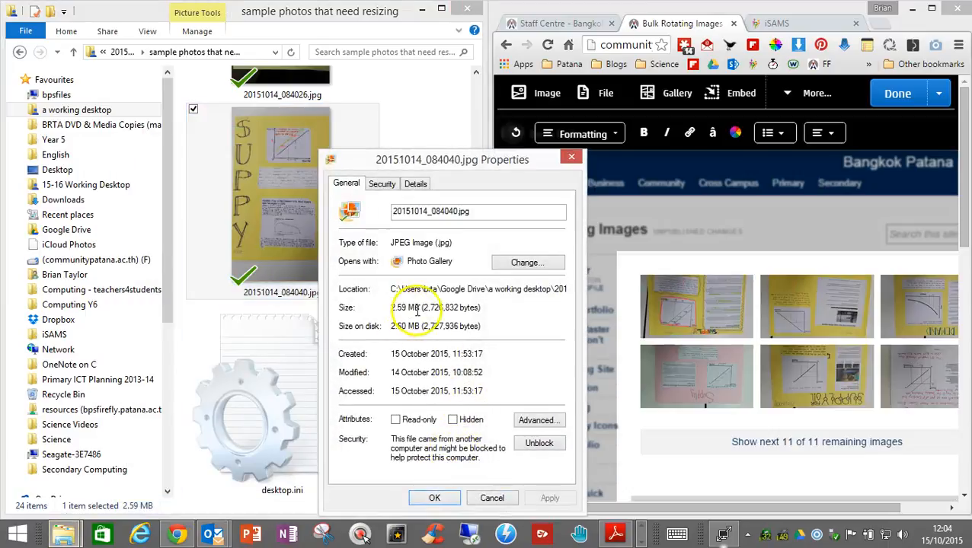
left_click(570, 160)
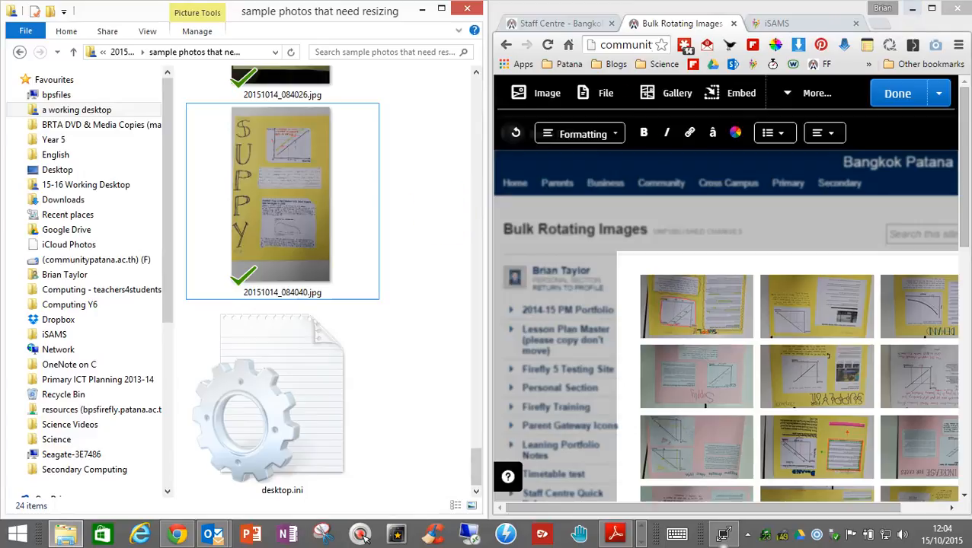
Step: Maximize the browser window and finish editing the page below the uploaded image gallery
left_click(932, 8)
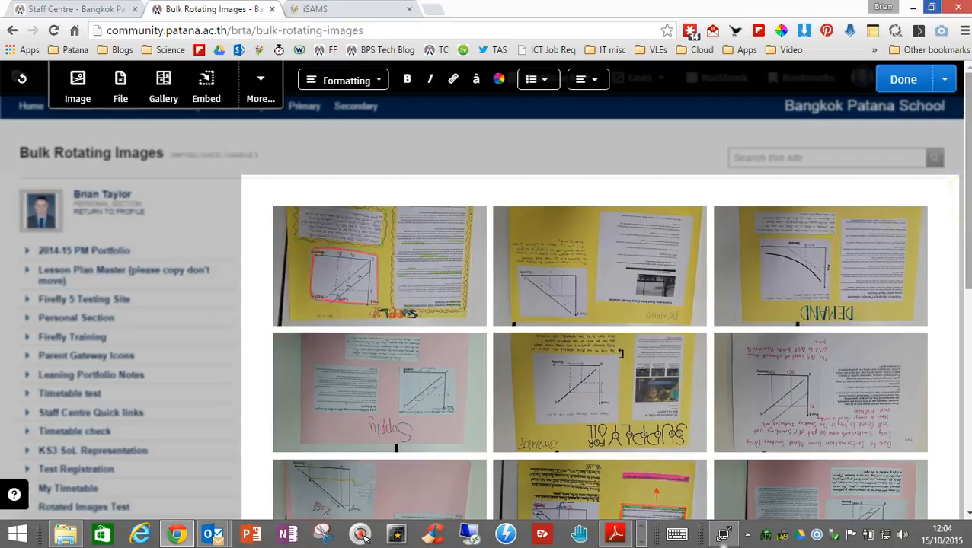
left_click_drag(969, 206, 966, 366)
left_click(592, 379)
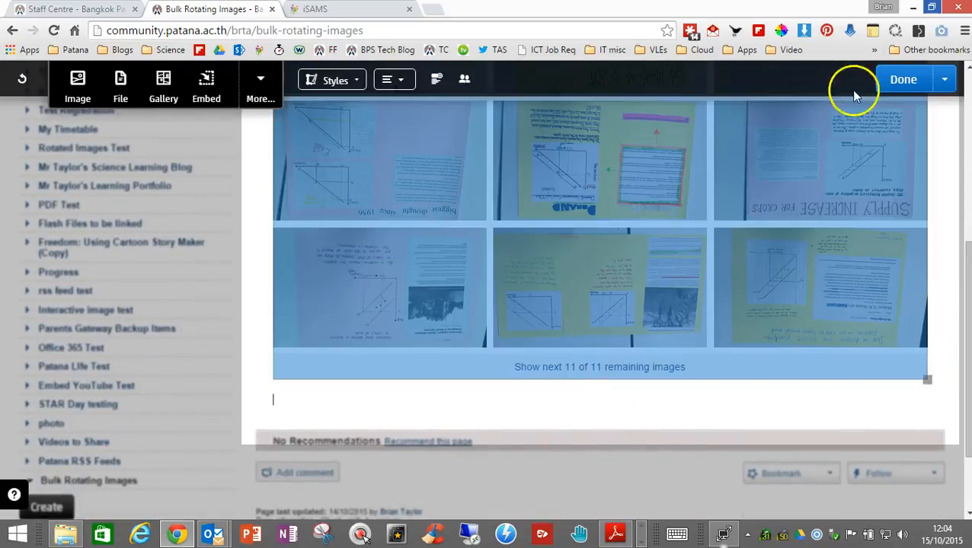
left_click(903, 79)
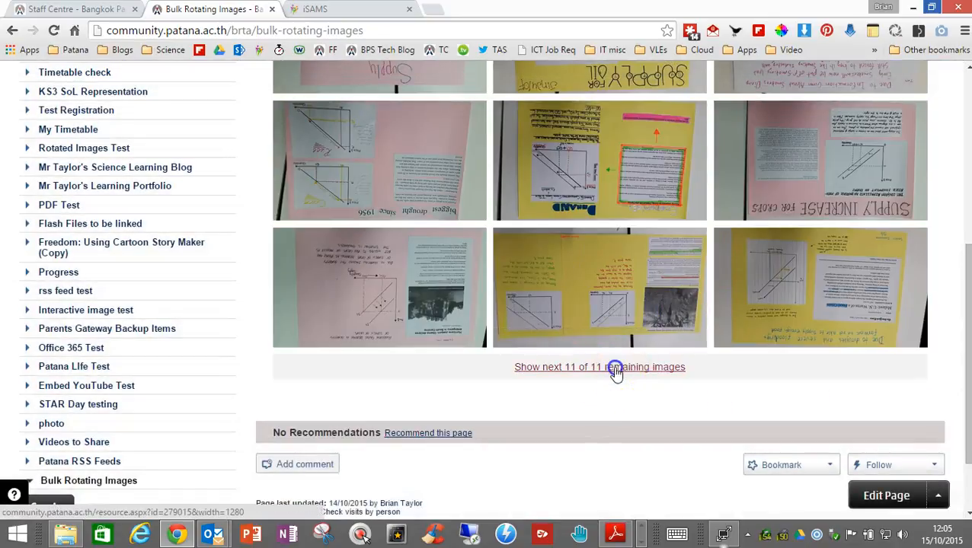
Step: Show the remaining images in the gallery and examine the orientation of the uploaded photos
left_click(618, 368)
left_click_drag(966, 224, 968, 296)
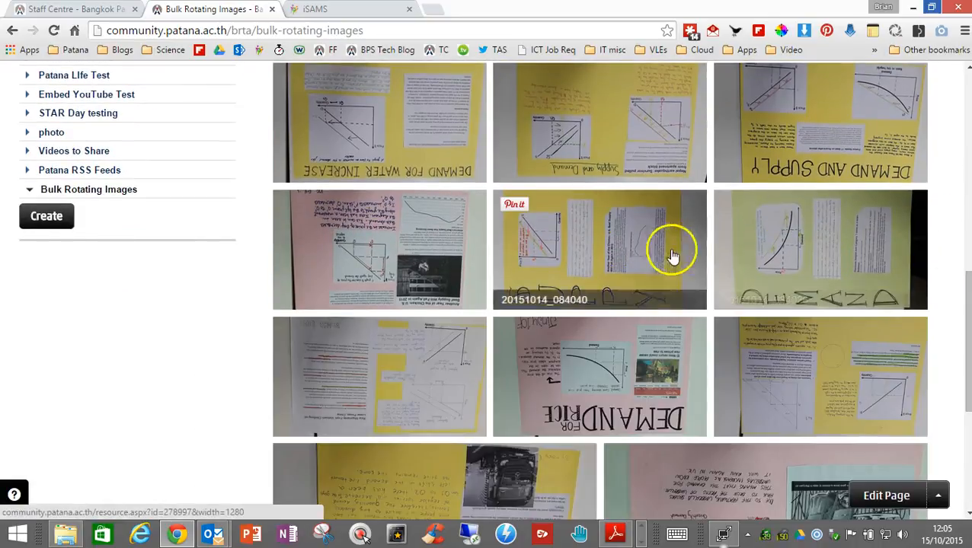
left_click_drag(964, 319, 965, 122)
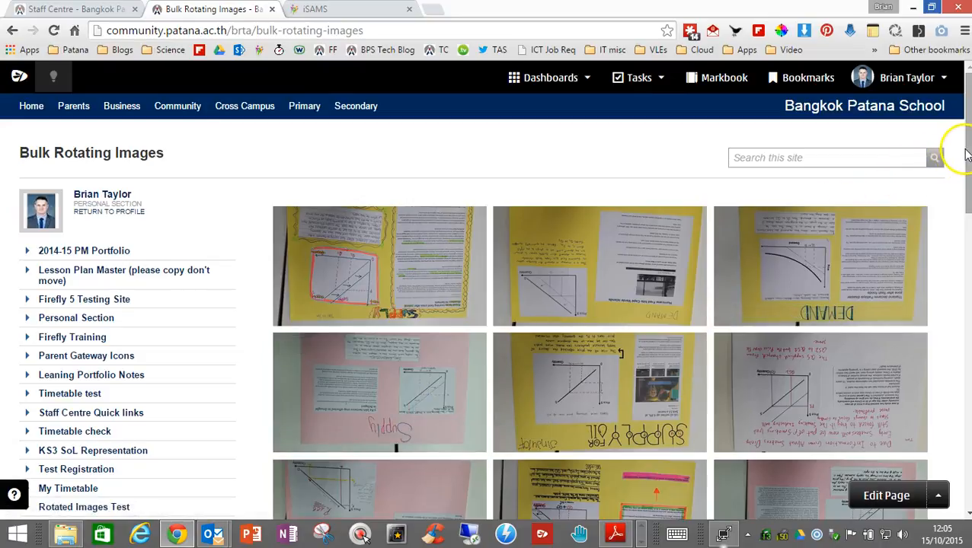
left_click_drag(968, 152, 646, 7)
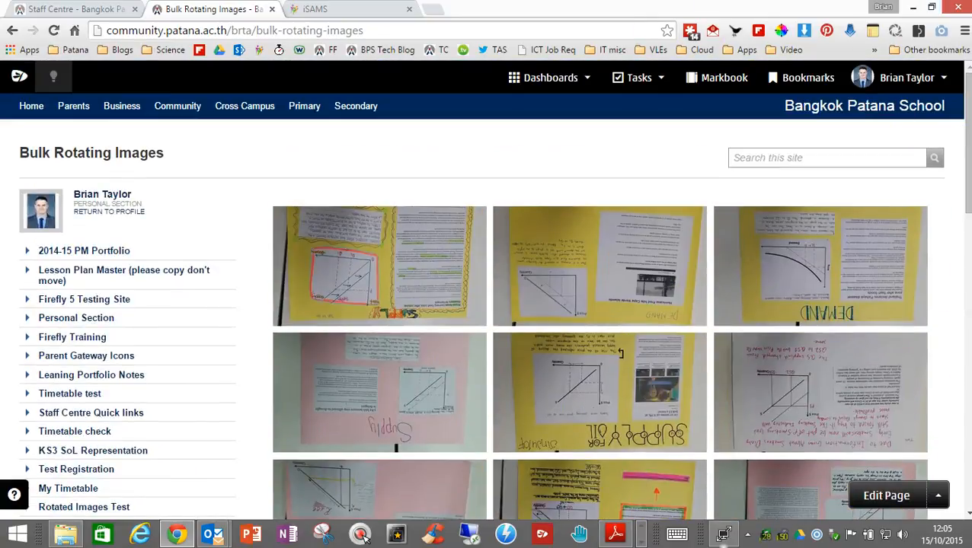
Step: Reopen the Bulk Rotating Images page for editing and switch to the photo folder in File Explorer, maximized
left_click(875, 495)
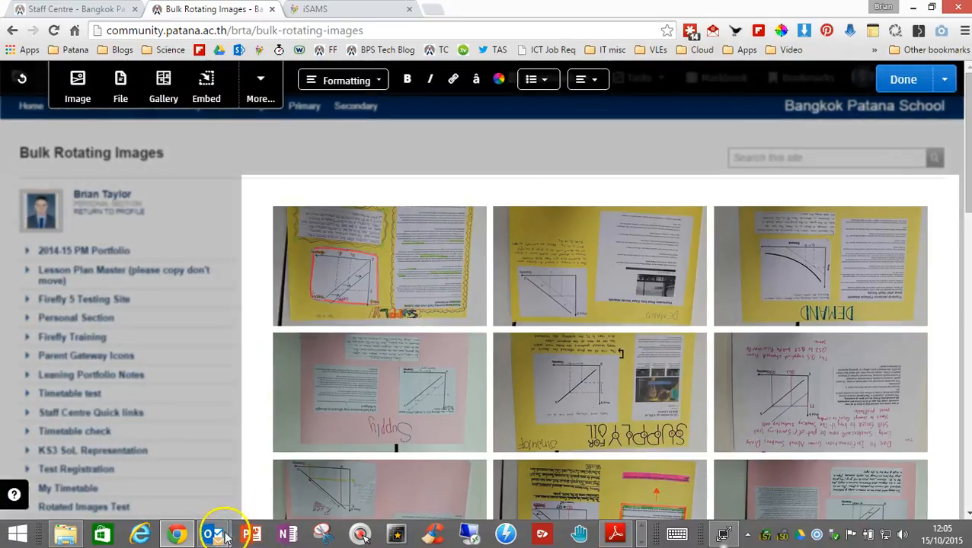
left_click(65, 533)
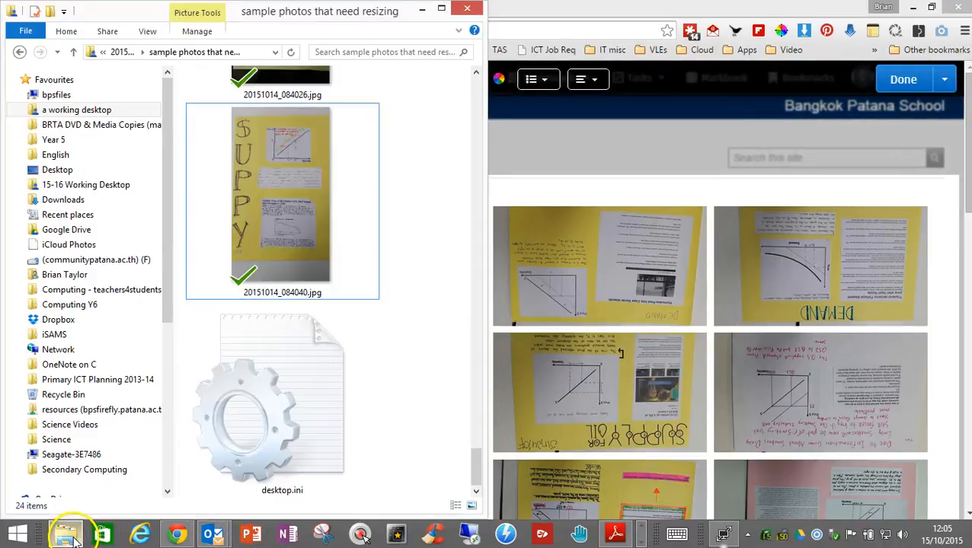
left_click(441, 8)
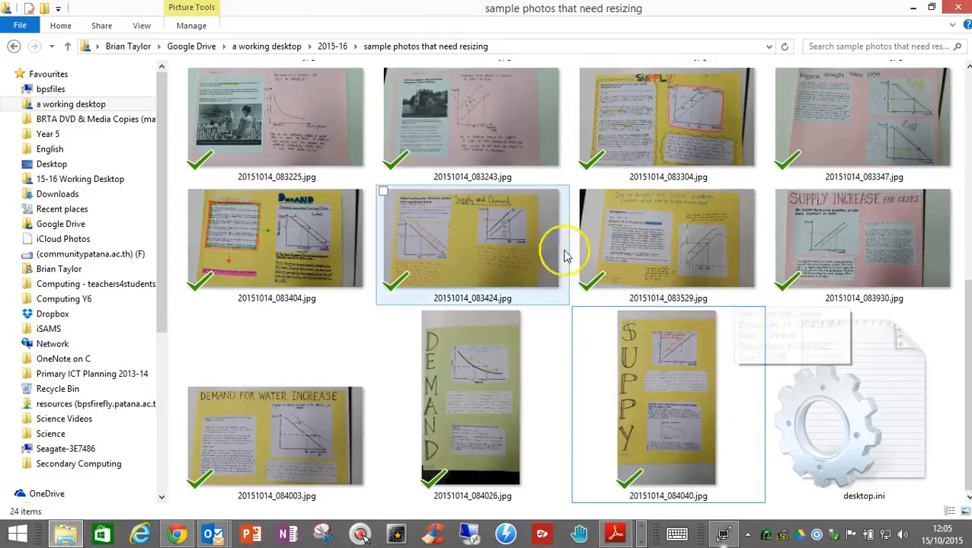
Step: Shrink the thumbnails to fit all files and send every photo except desktop.ini to a mail recipient
scroll(320, 233, "down", 4)
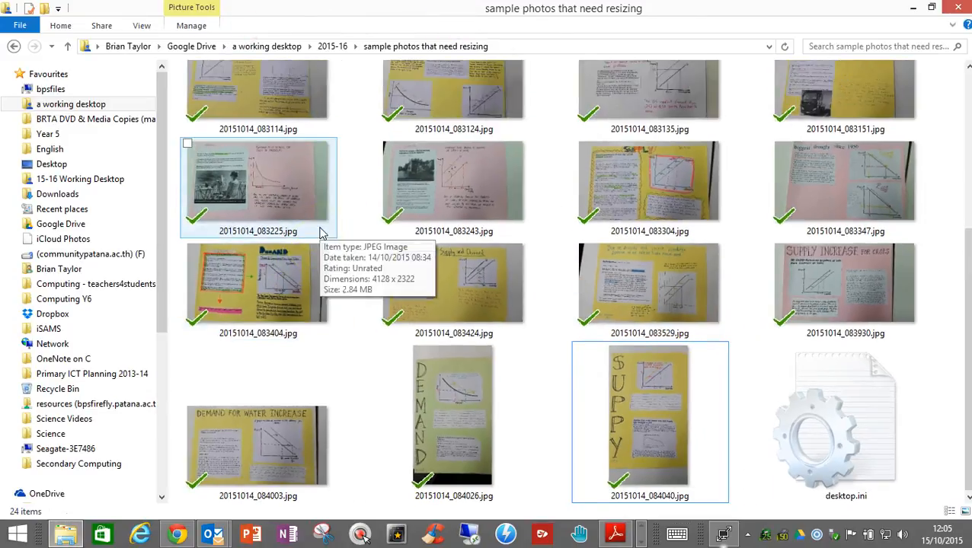
scroll(320, 233, "down", 1)
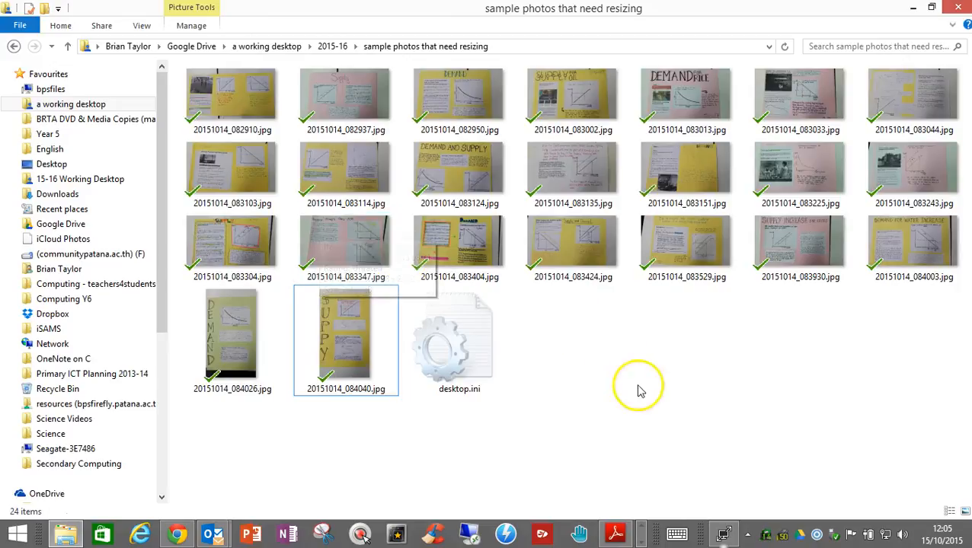
left_click_drag(949, 395, 259, 96)
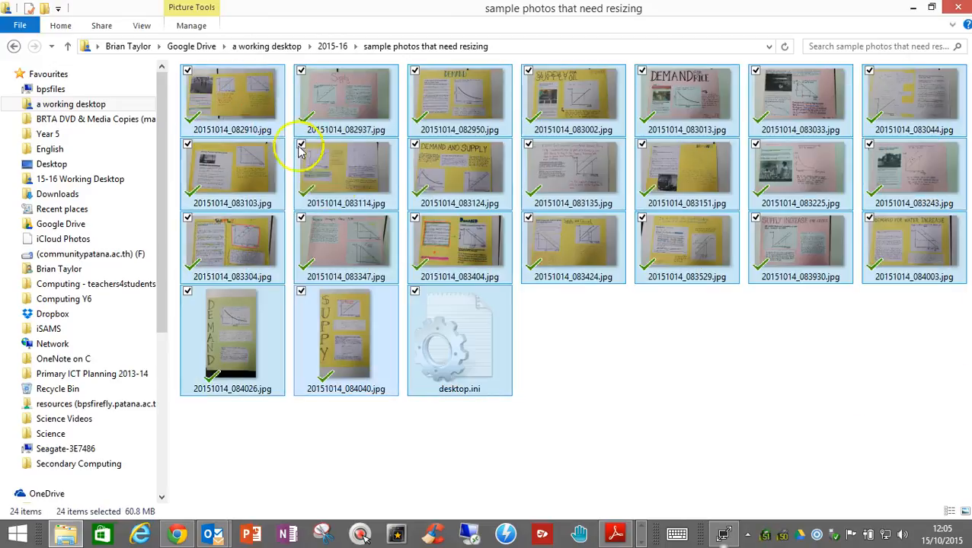
left_click(473, 370, "ctrl")
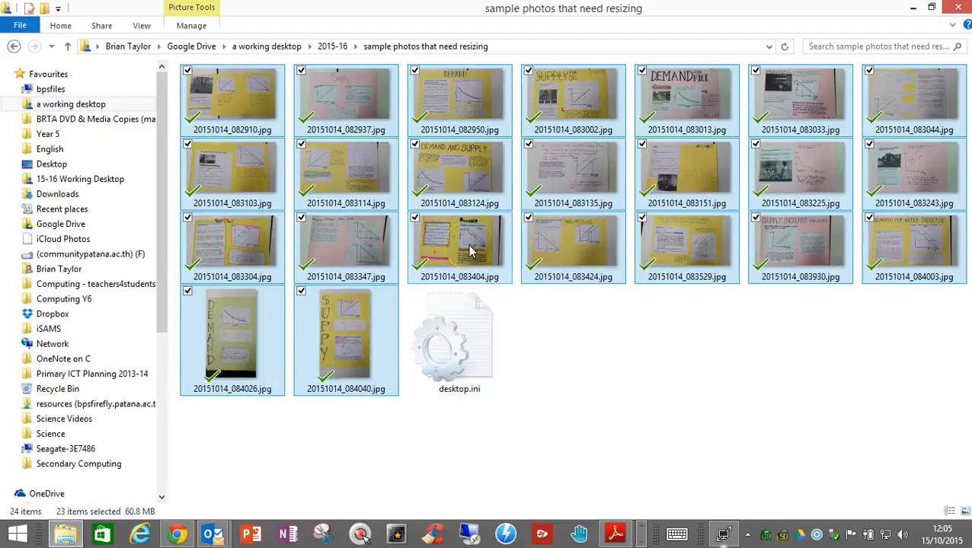
right_click(470, 252)
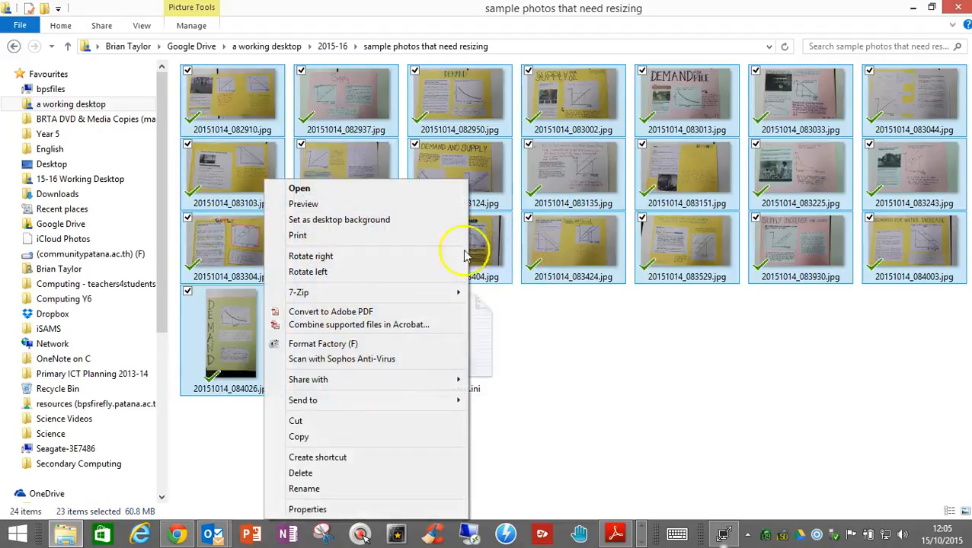
mouse_move(381, 402)
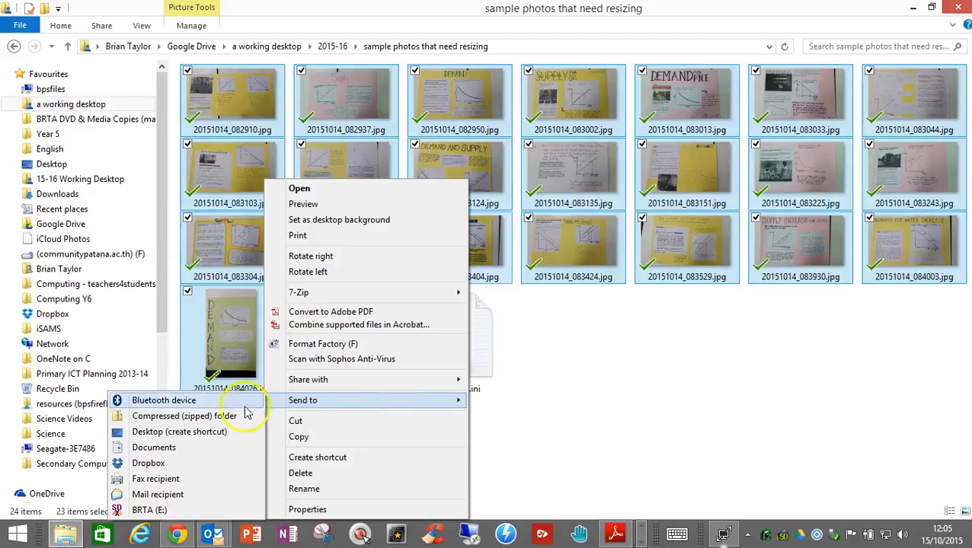
left_click(174, 494)
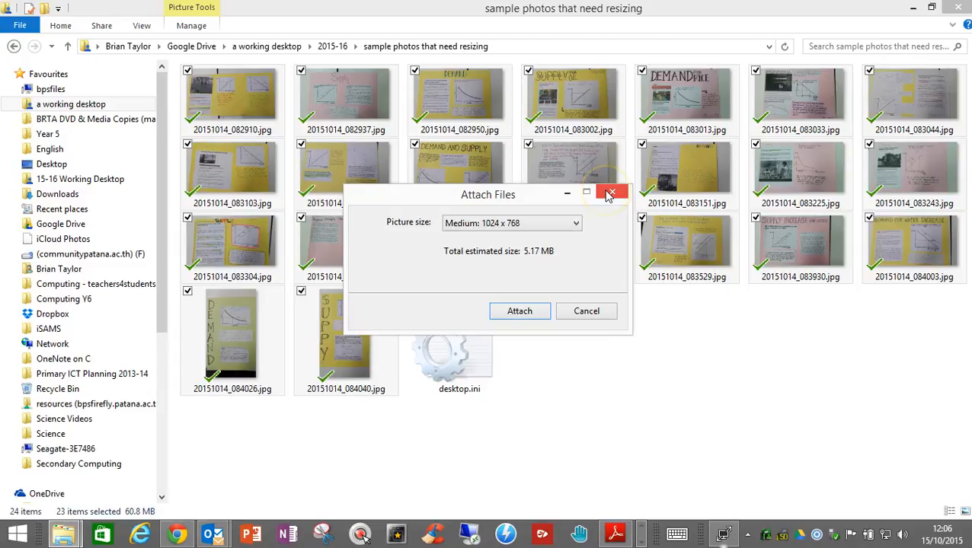
Step: Compare the Original Size estimate, set the picture size to Small: 800 x 600, and attach the photos
left_click(575, 223)
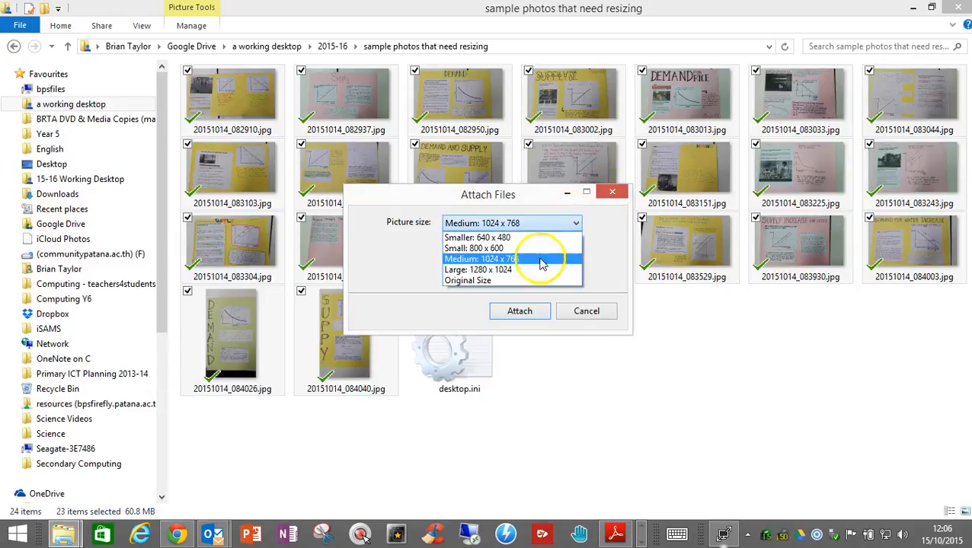
left_click(524, 280)
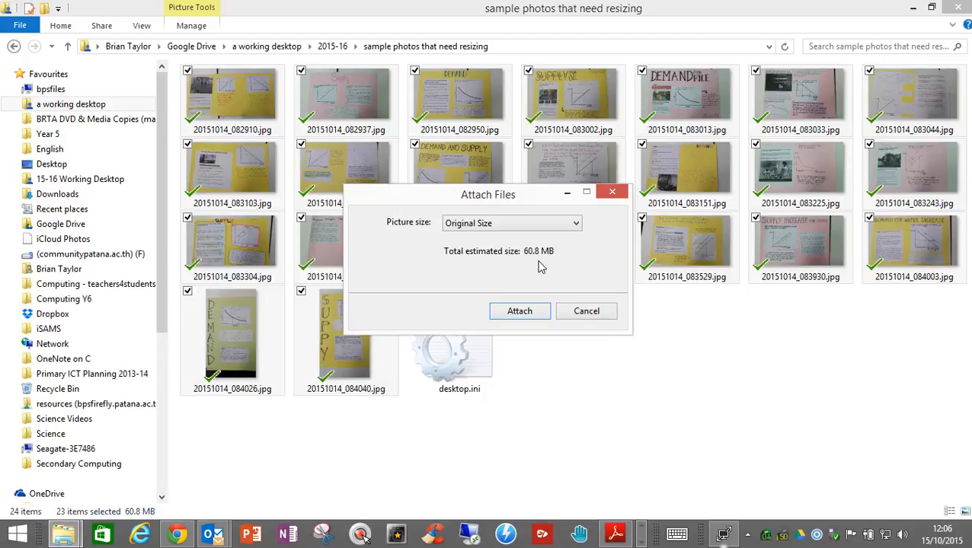
left_click(567, 227)
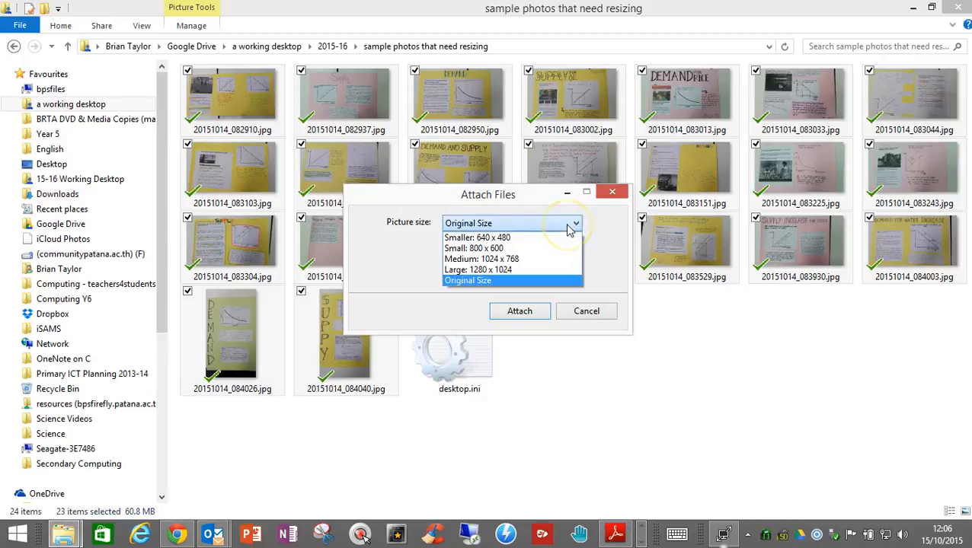
left_click(518, 251)
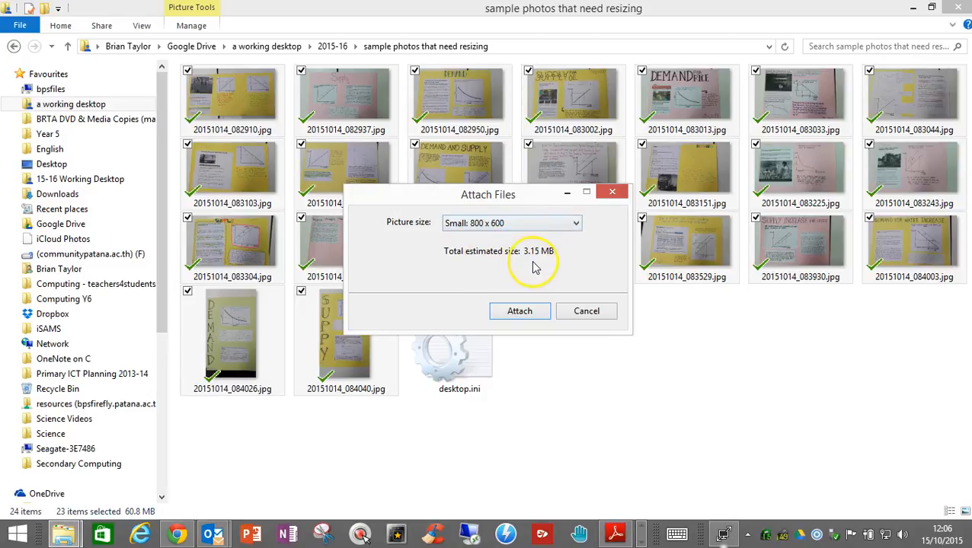
left_click(519, 312)
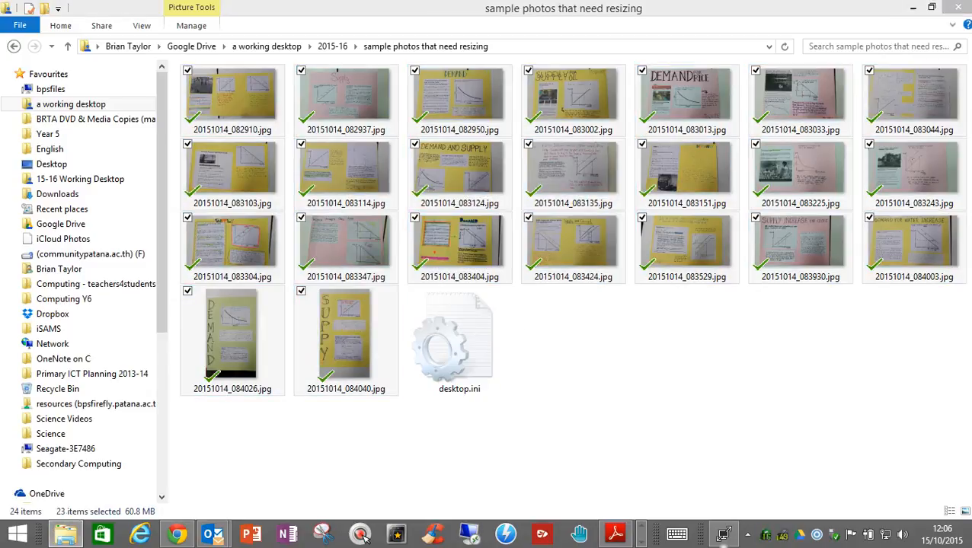
Step: Select all the resized photo attachments in the new email message and copy them
left_click(735, 195)
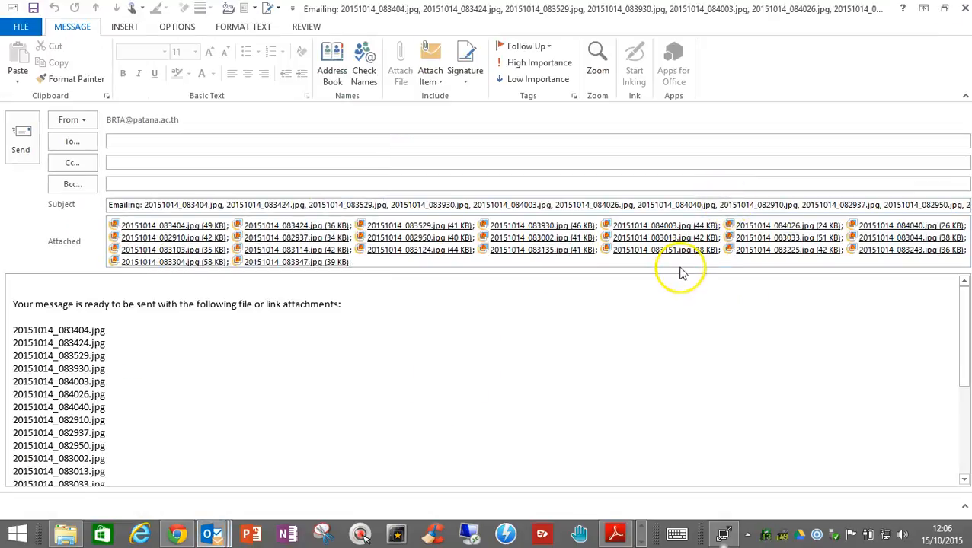
right_click(312, 245)
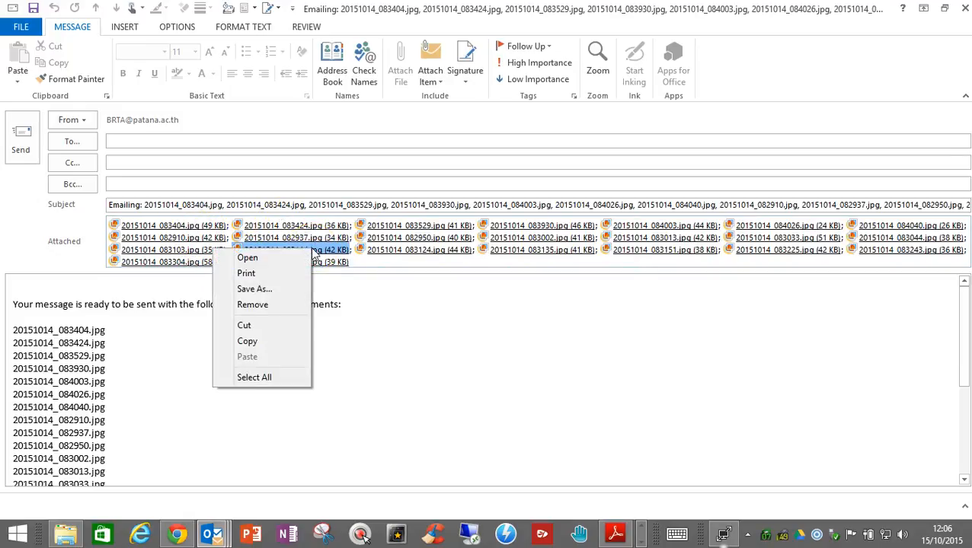
left_click(271, 377)
right_click(318, 251)
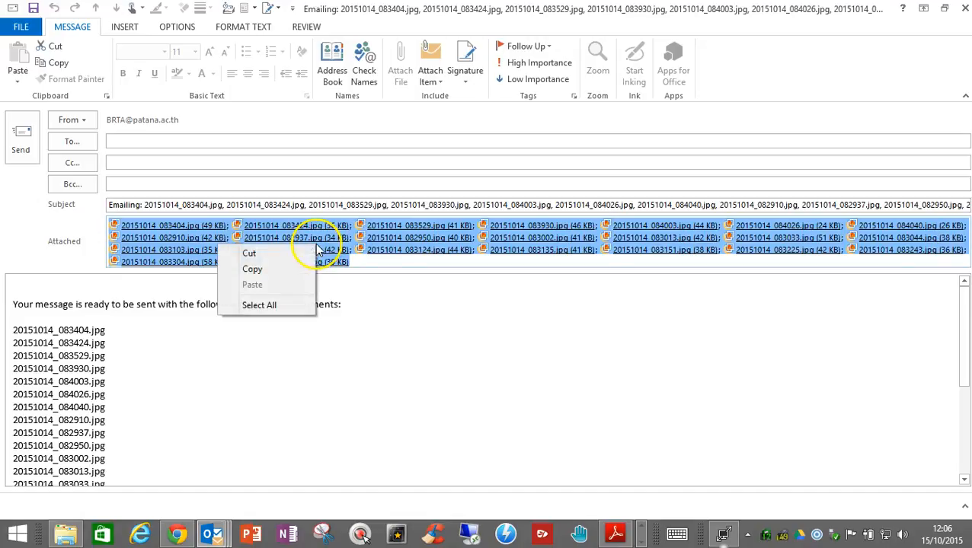
left_click(288, 273)
Step: Uncover the photo folder in File Explorer and create a subfolder named resized in it
left_click_drag(872, 18, 803, 192)
left_click(386, 463)
right_click(386, 460)
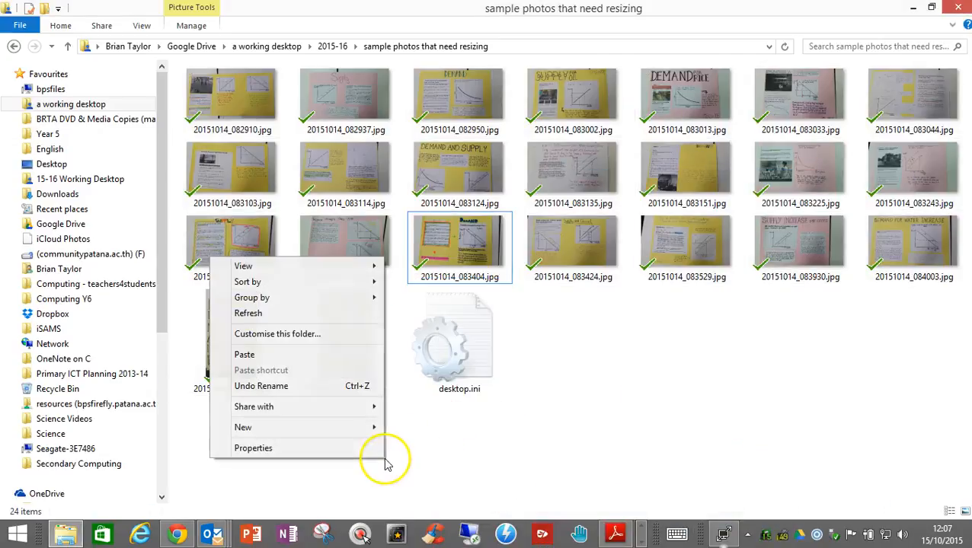
mouse_move(295, 427)
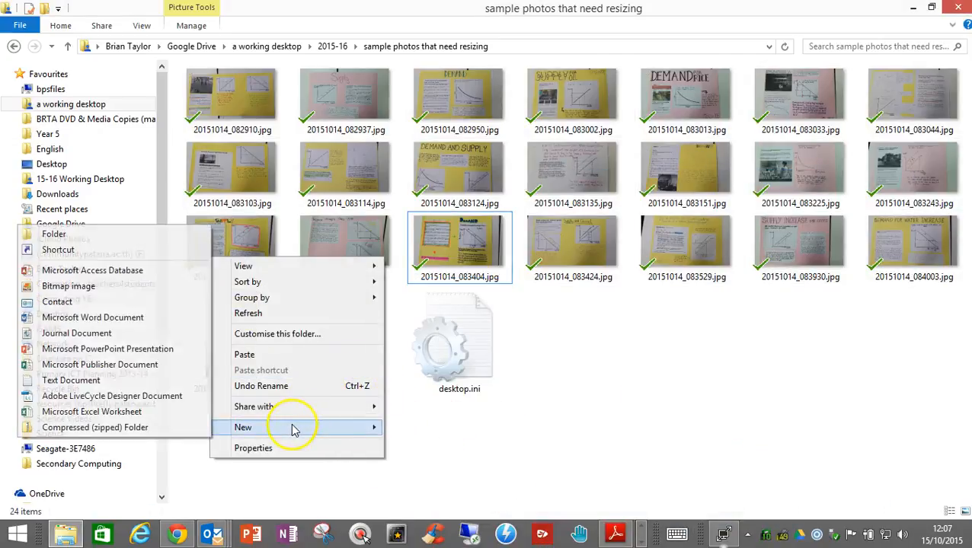
left_click(54, 234)
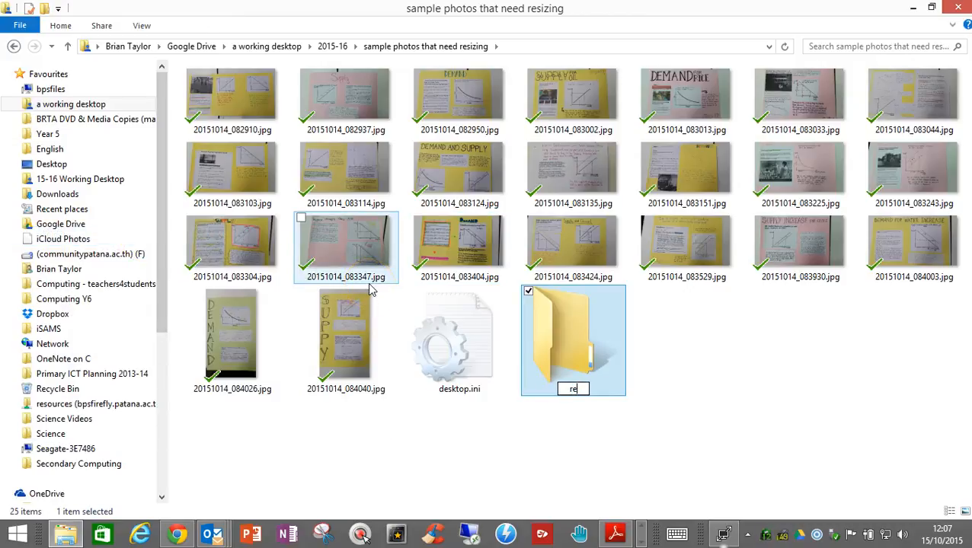
type("resized")
key("Return")
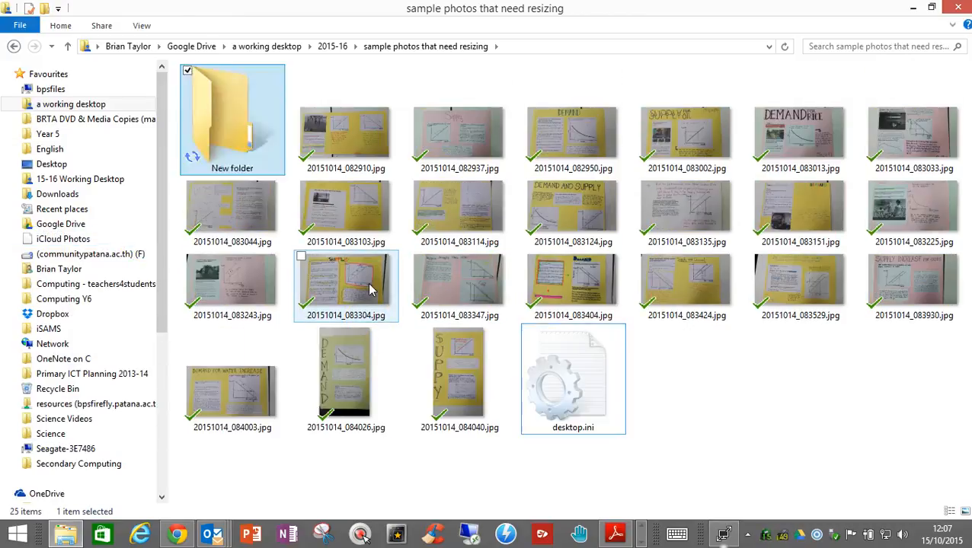
Step: Open the resized folder and paste the copied photo attachments into it
double_click(252, 141)
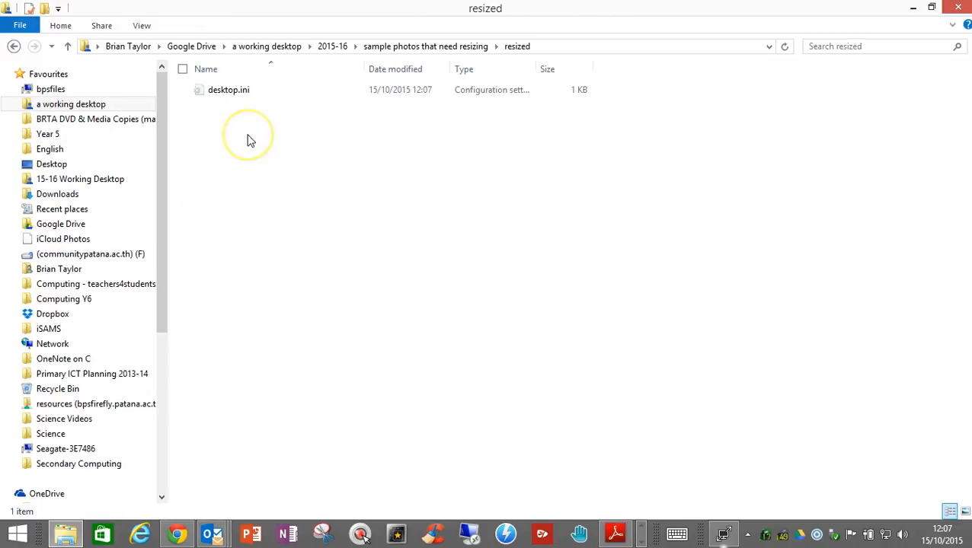
right_click(247, 141)
left_click(166, 233)
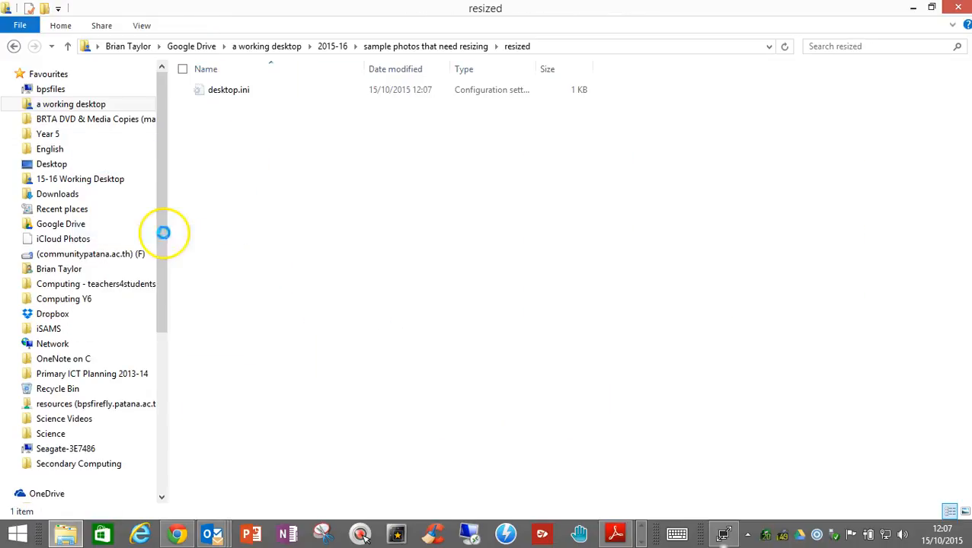
left_click(760, 241)
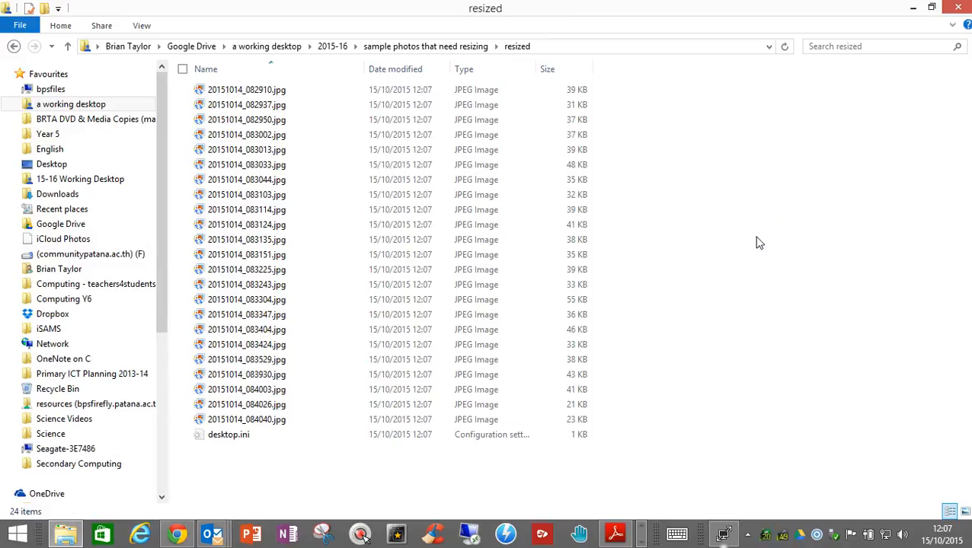
Step: Un-maximize the resized folder window, return to the Bulk Rotating Images page and add an empty line above the photo gallery
left_click_drag(661, 11, 343, 93)
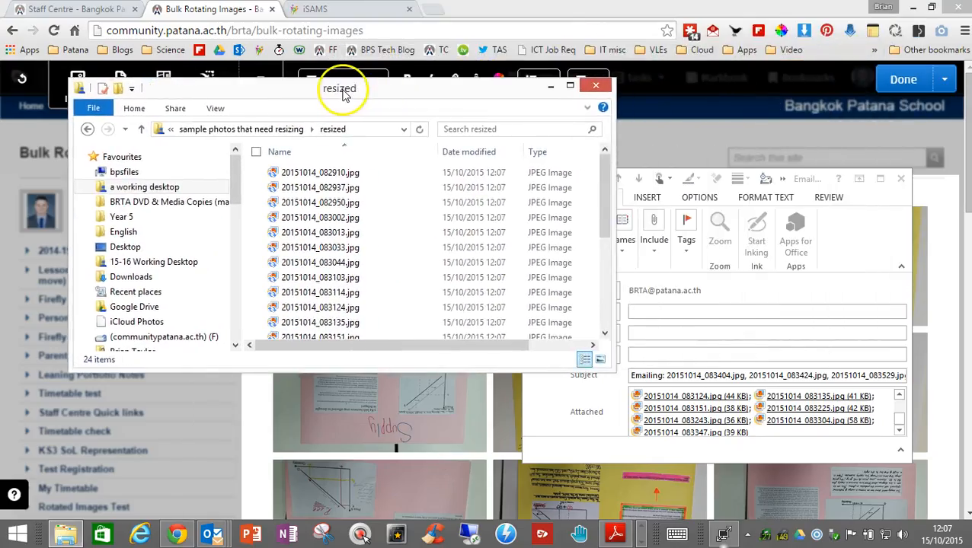
left_click(943, 211)
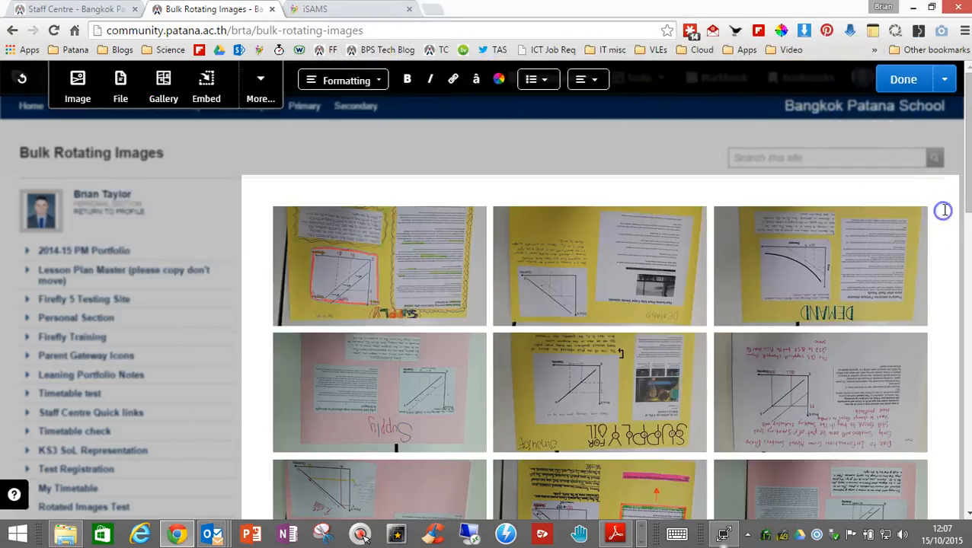
scroll(935, 289, "down", 10)
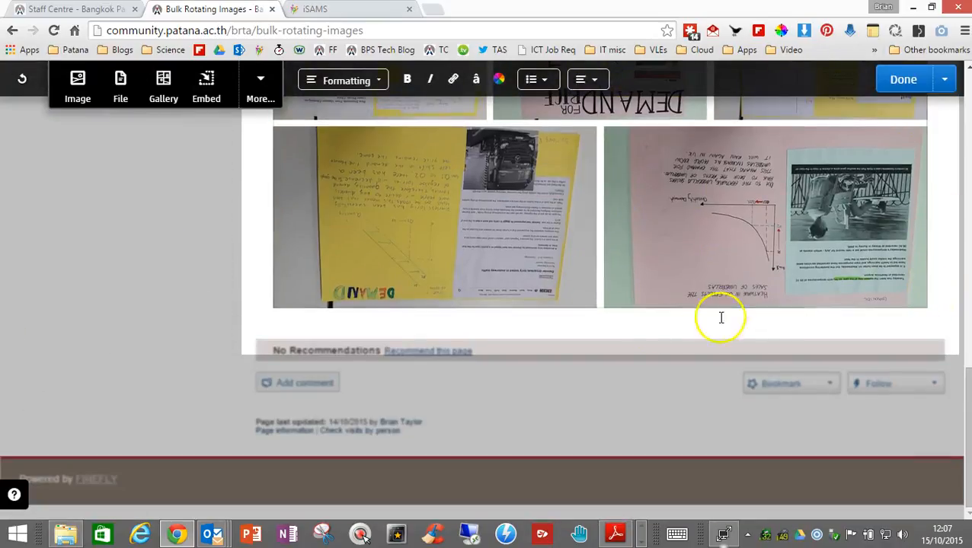
left_click(590, 332)
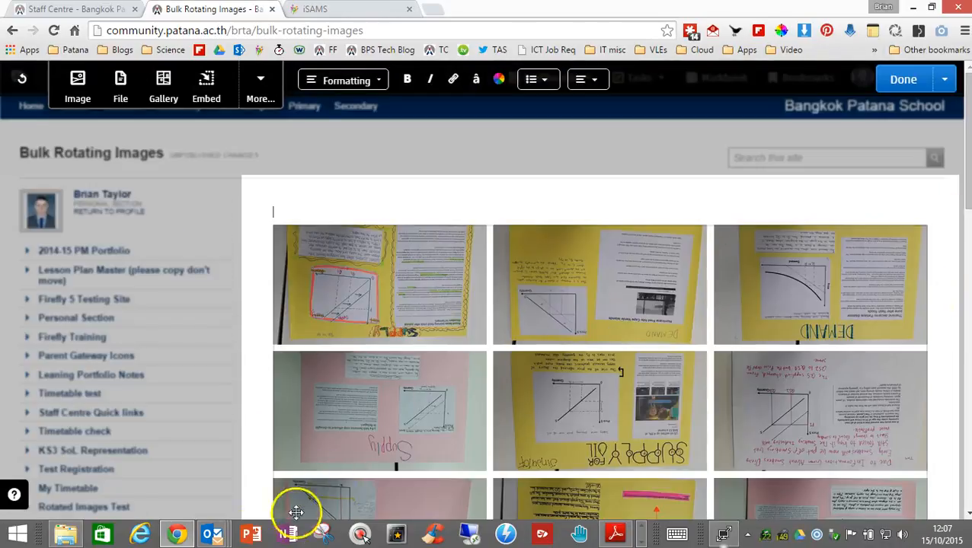
Step: Select all files in the resized folder, including desktop.ini, and drop them onto the empty line above the page's gallery
left_click(65, 533)
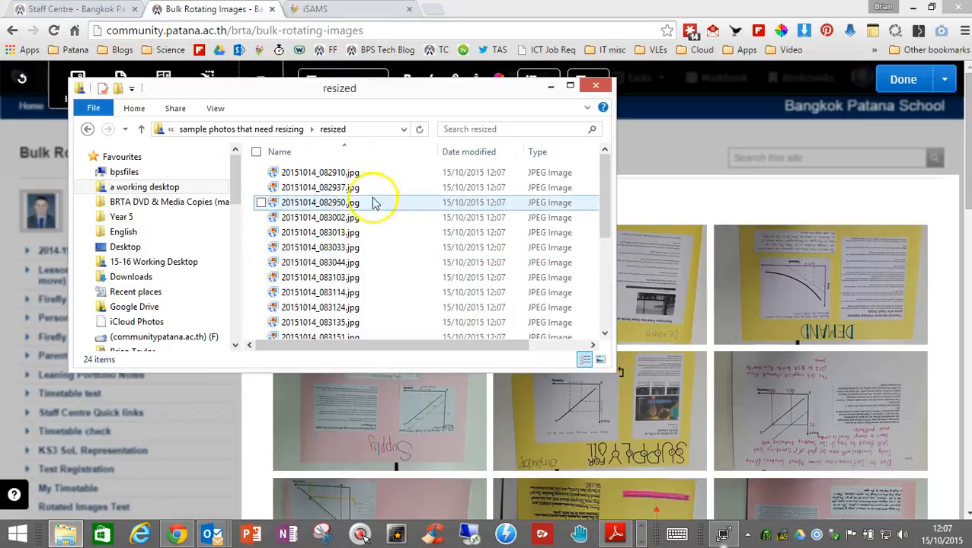
key("ctrl+a")
left_click_drag(358, 174, 652, 193)
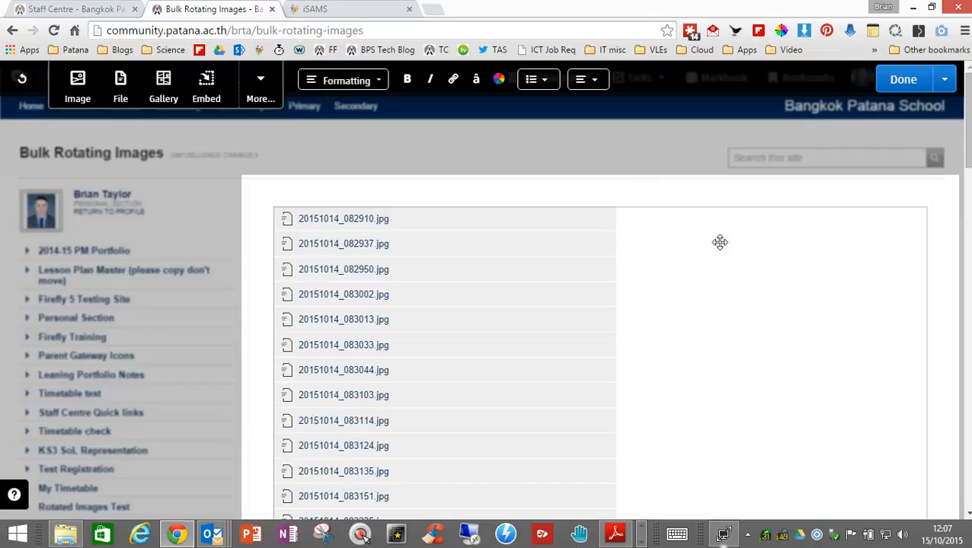
Step: Check the uploaded file list for desktop.ini and delete the whole list block from the page
scroll(690, 271, "down", 6)
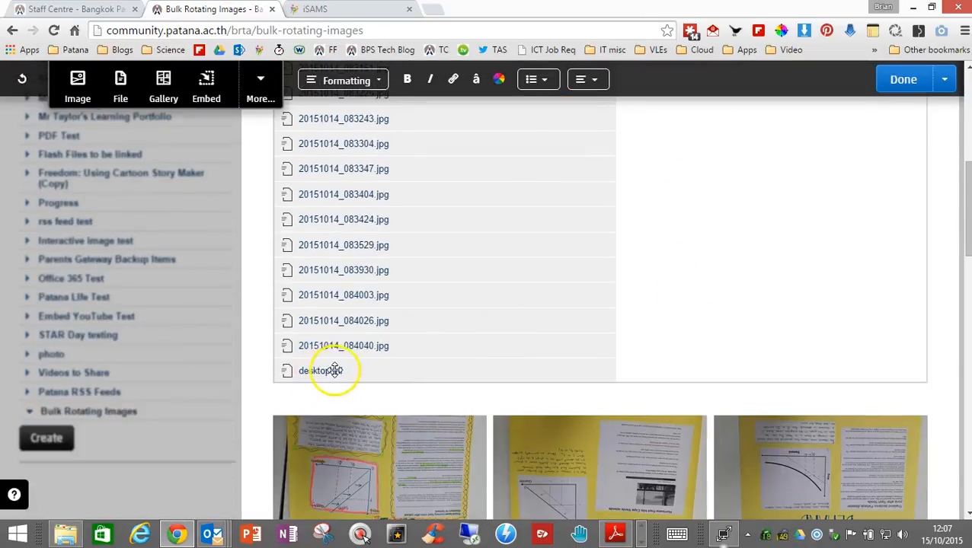
left_click(673, 254)
key("Delete")
scroll(597, 234, "up", 6)
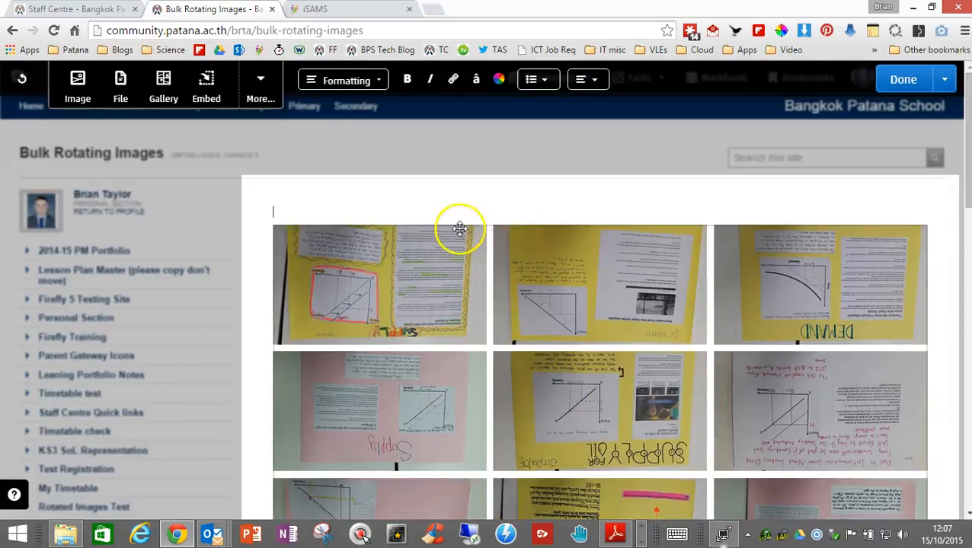